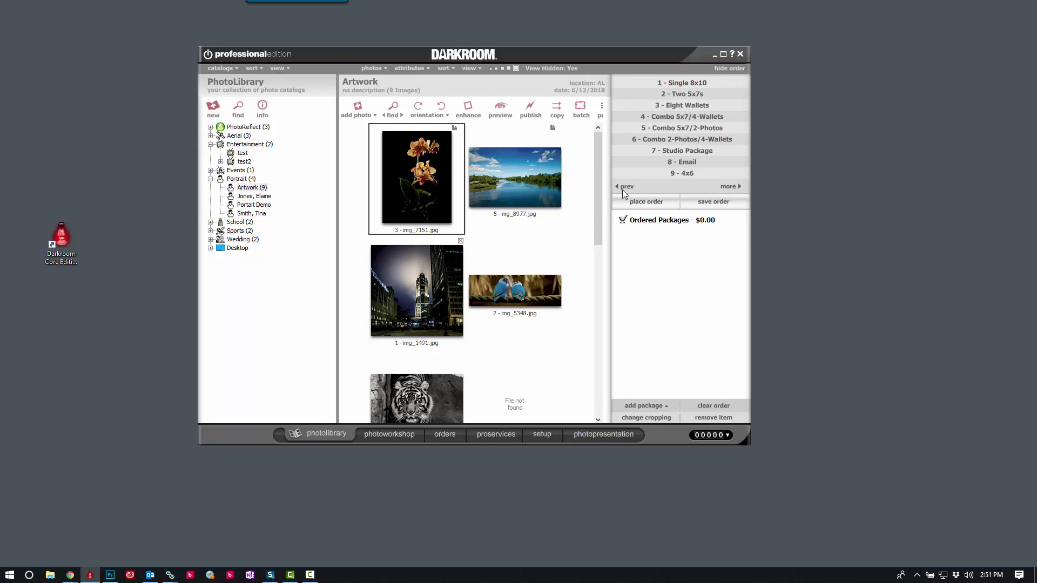
Step: Under Products & Services > Package Groups, add a new group named 'My Packages'
click(542, 436)
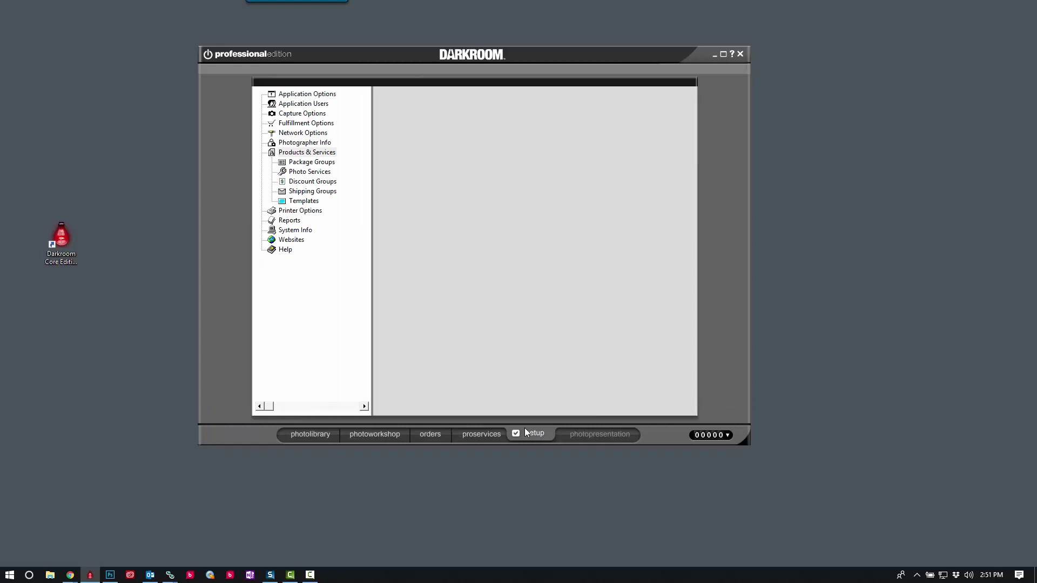
double_click(296, 154)
click(312, 162)
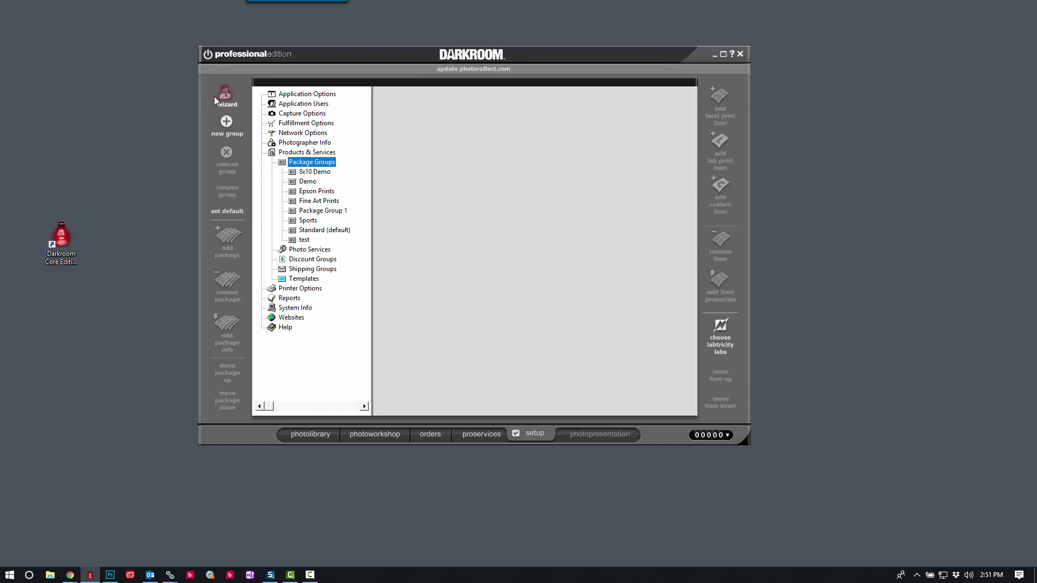
click(232, 121)
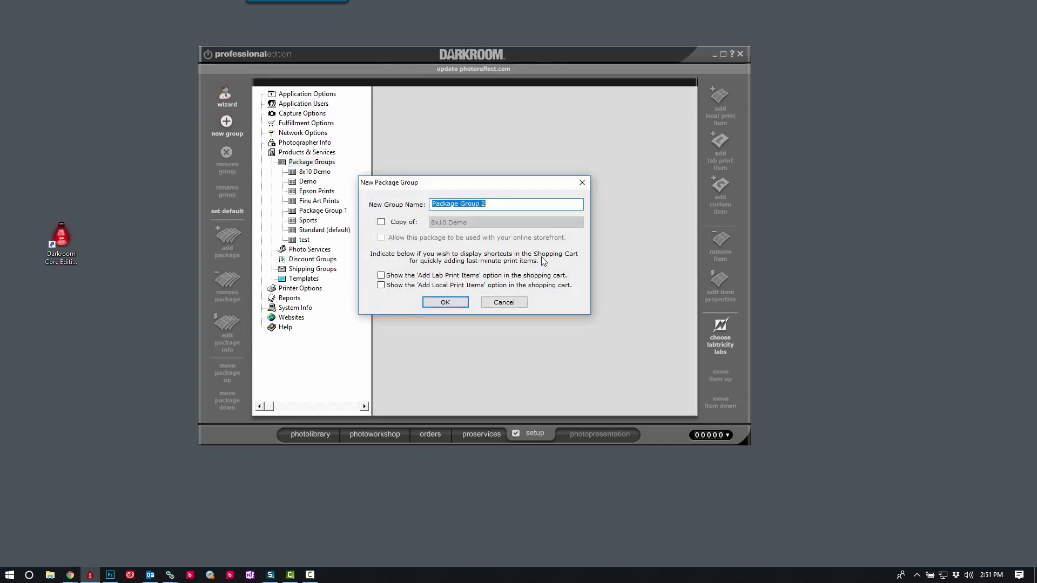
text(My Packages)
click(441, 302)
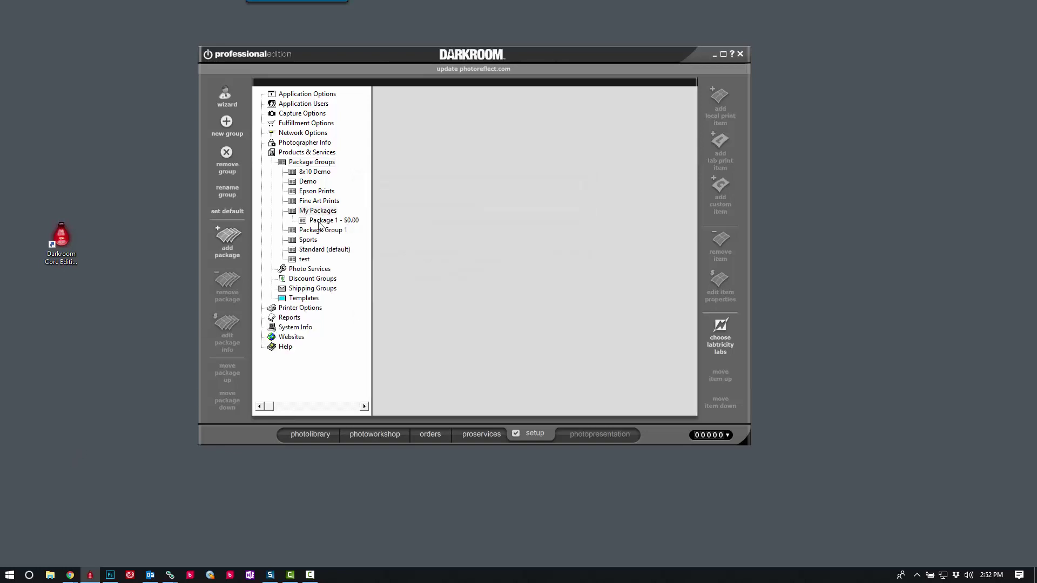
Step: Rename My Packages' default Package 1 to '4x6'
click(321, 220)
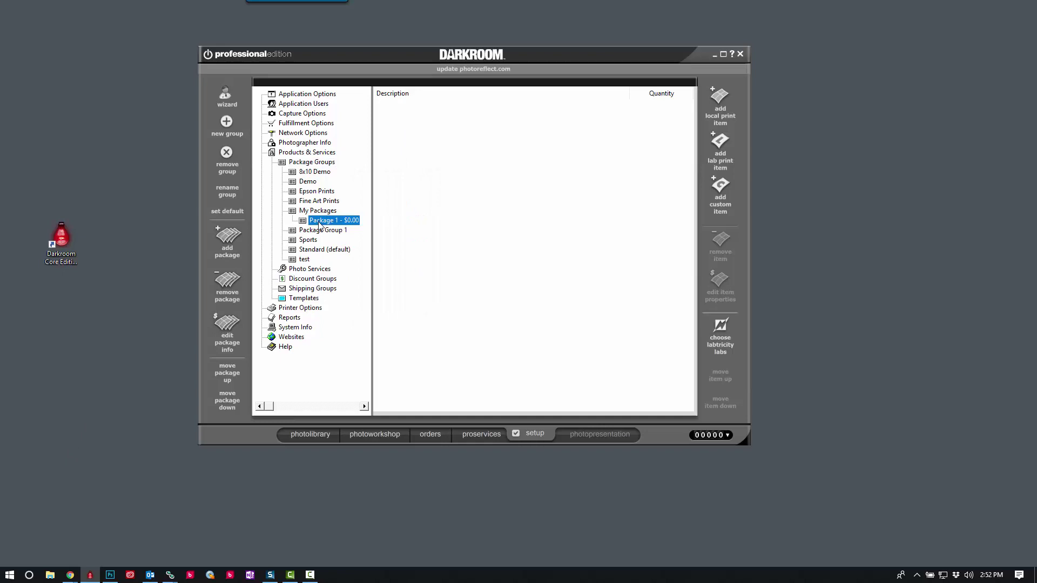
double_click(320, 221)
text(4)
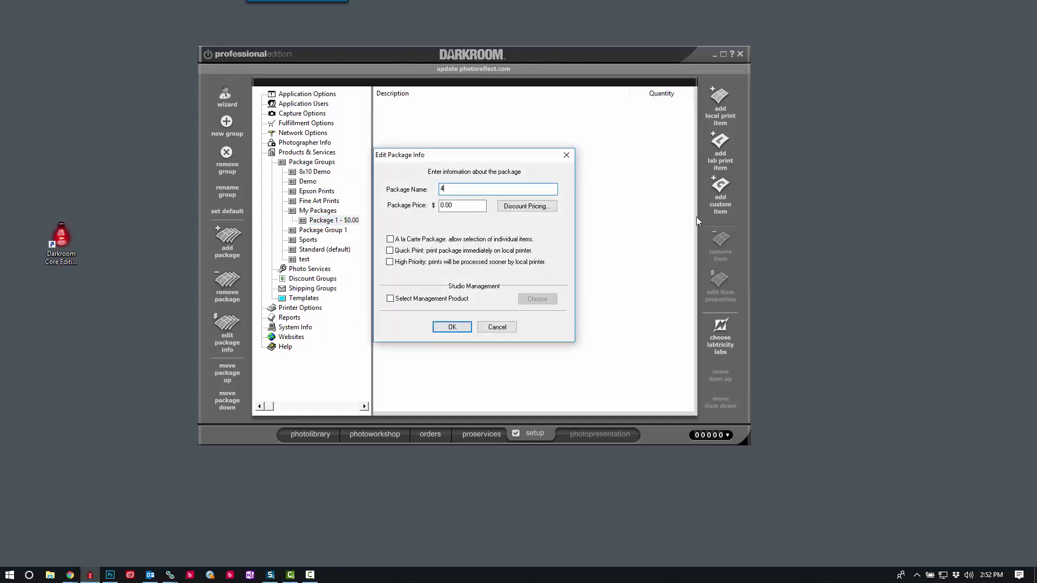
text(x6)
click(452, 327)
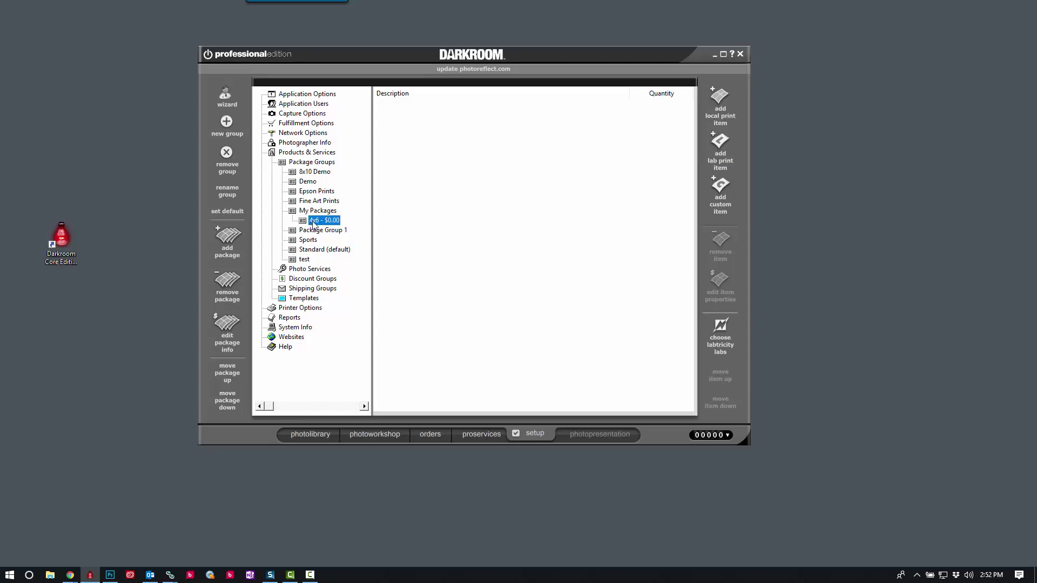
Step: Add one 4x6 print from the 6-inch Prints category to the 4x6 package
click(719, 108)
click(584, 143)
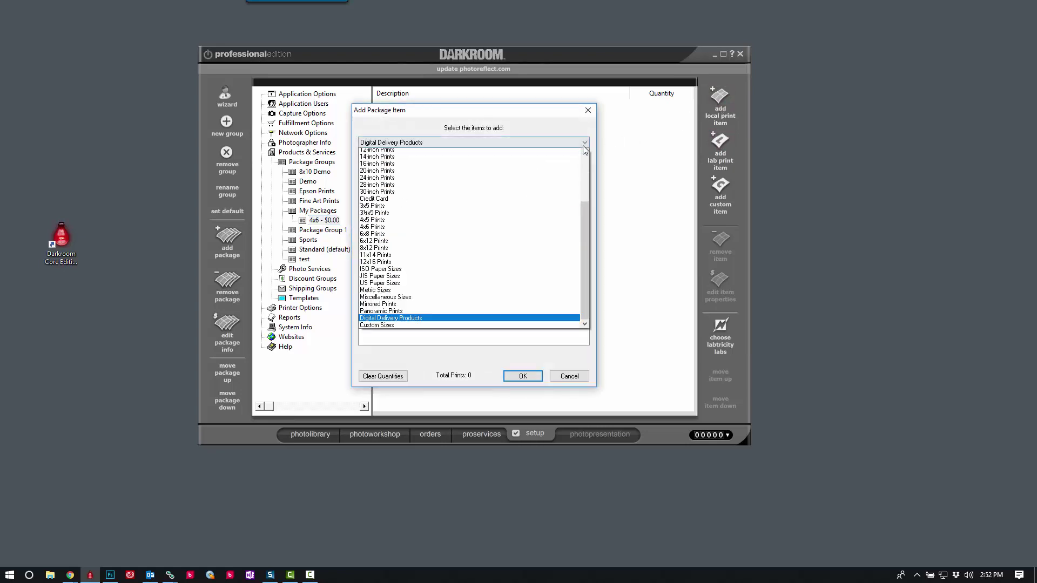
drag(584, 250, 586, 153)
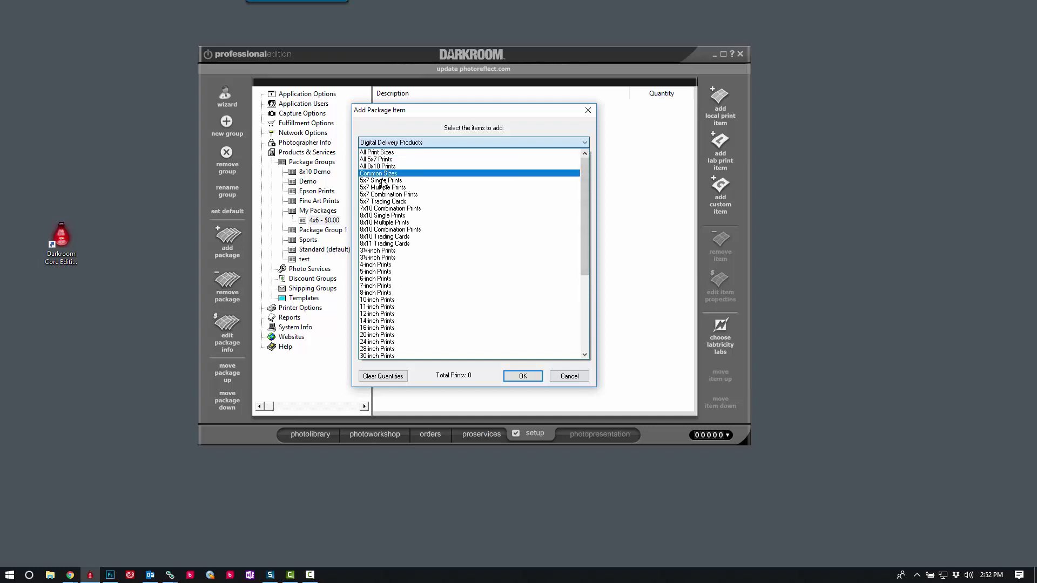
click(381, 278)
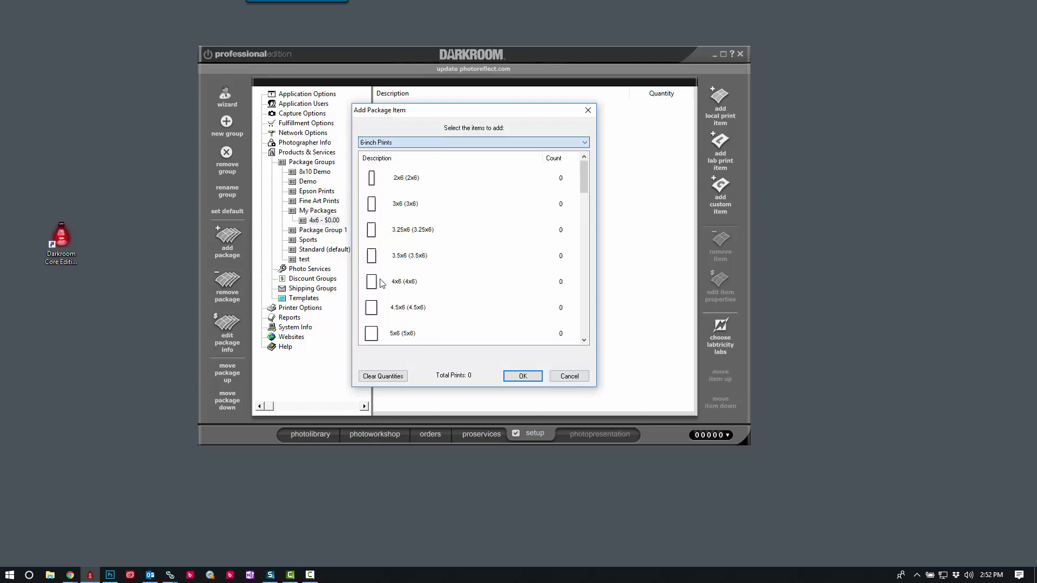
click(402, 284)
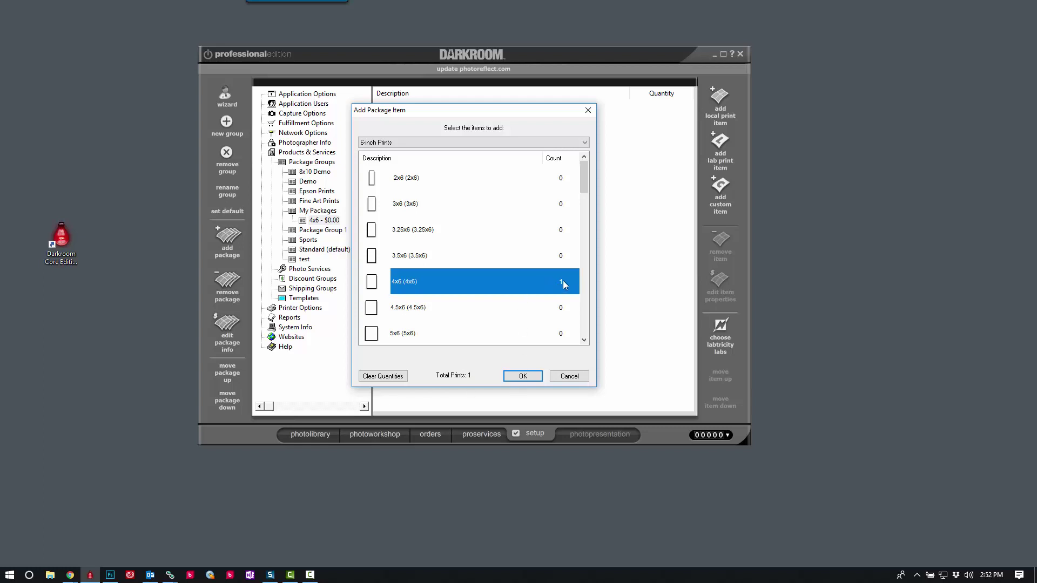
click(523, 376)
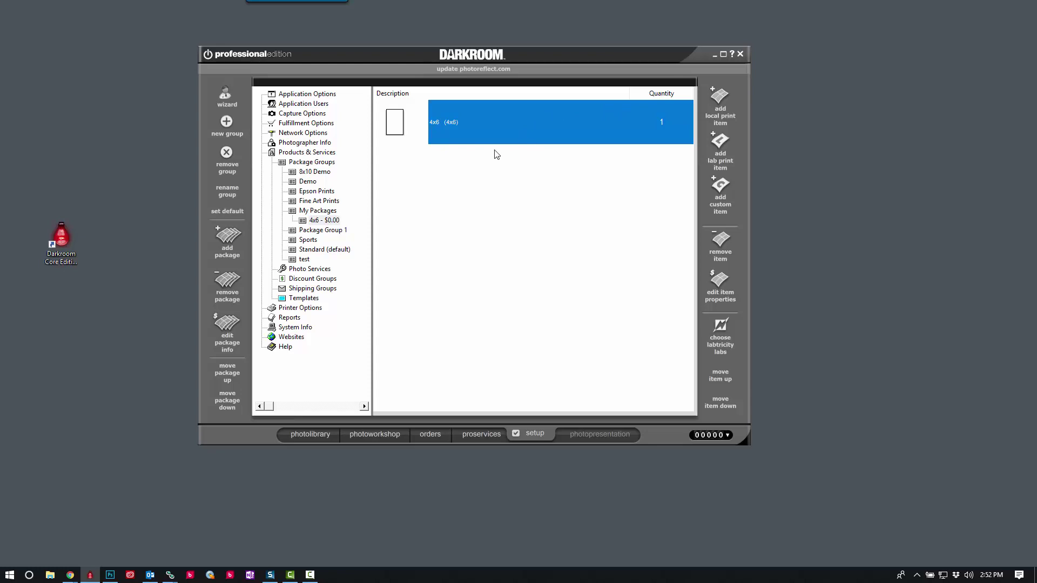
Step: Add a package named '5x7' to My Packages with Quick Print enabled
click(226, 239)
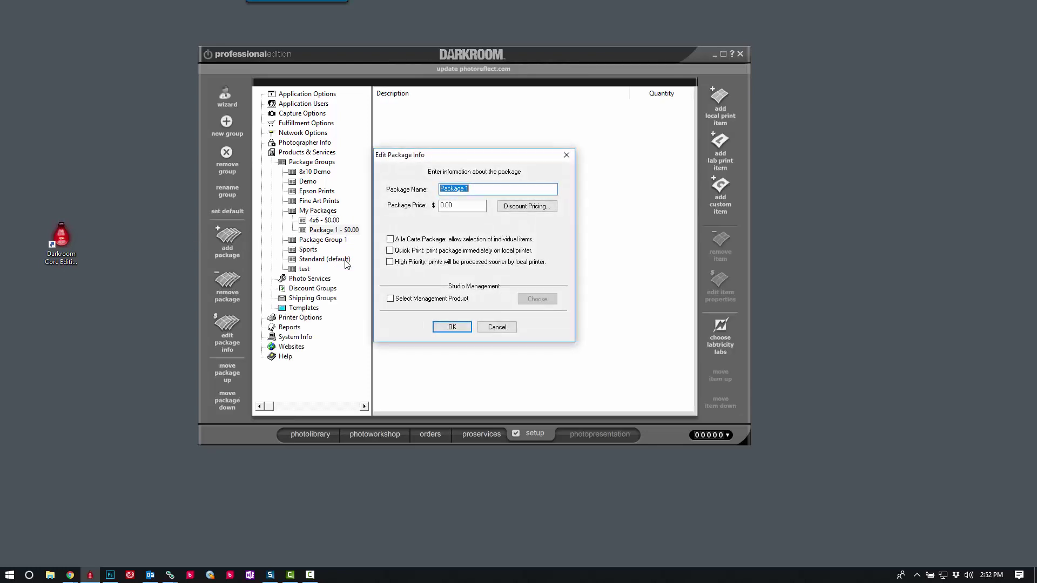
text(5x7)
click(390, 250)
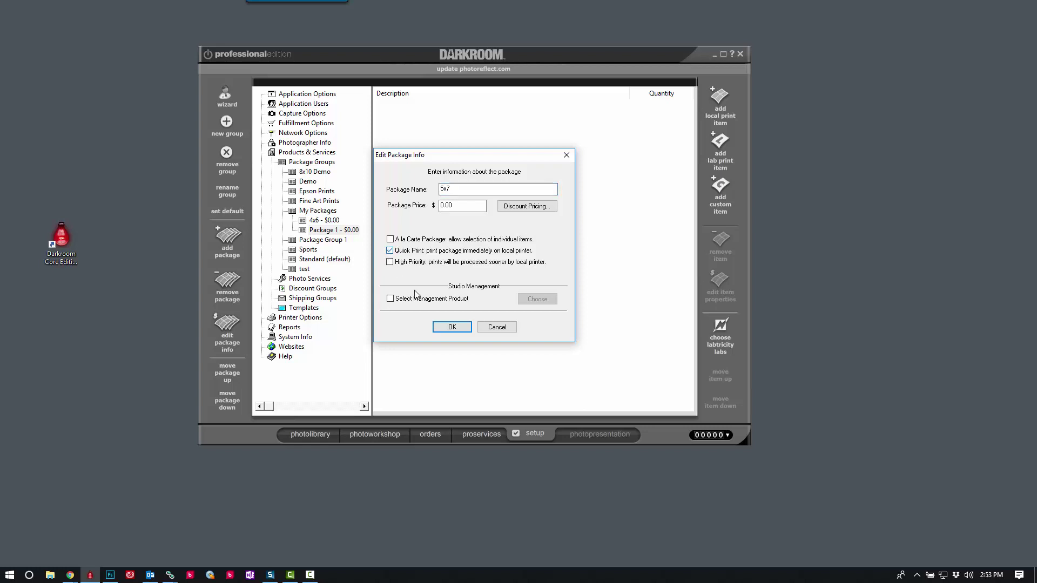
click(454, 329)
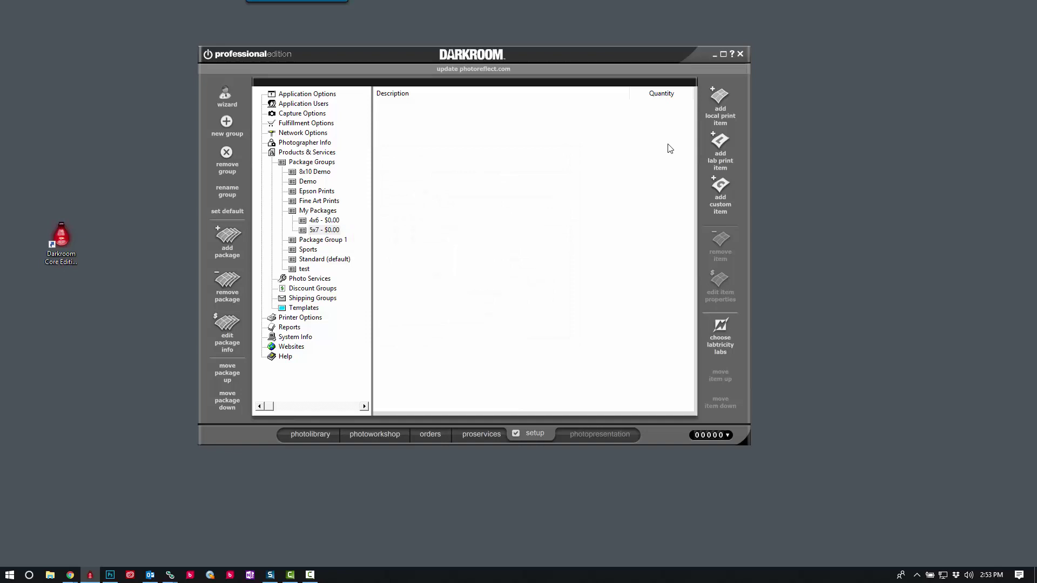
Step: Put one 5x7 print from the 7-inch Prints category into the 5x7 package
click(718, 98)
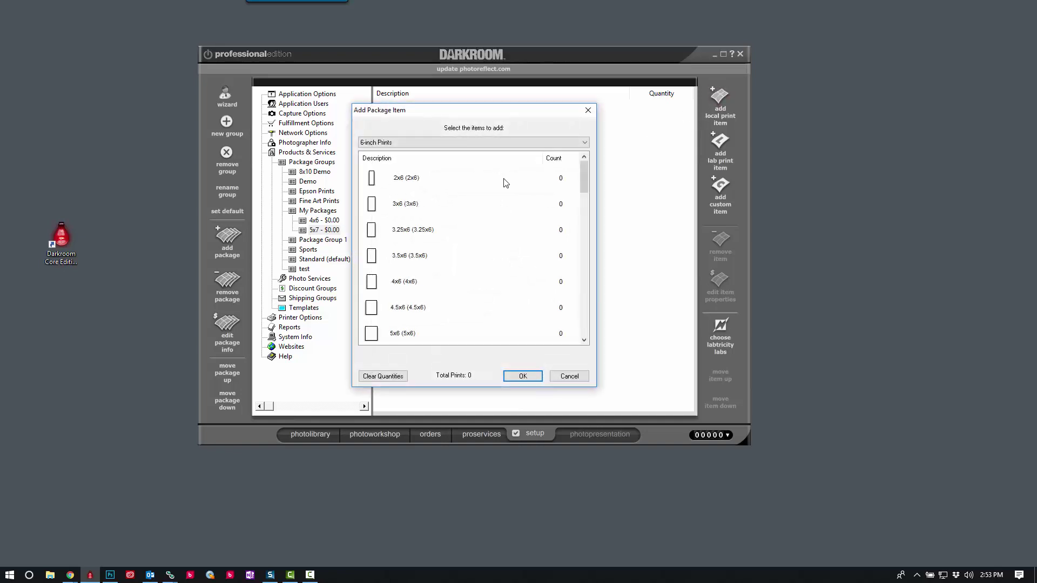
click(502, 143)
scroll(466, 158, up, 5)
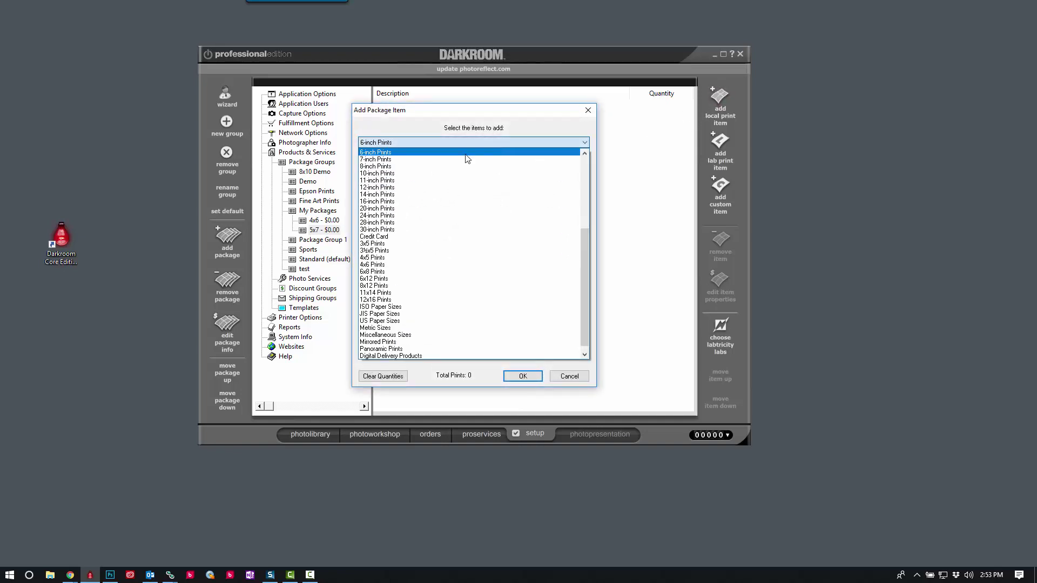
click(437, 164)
click(384, 292)
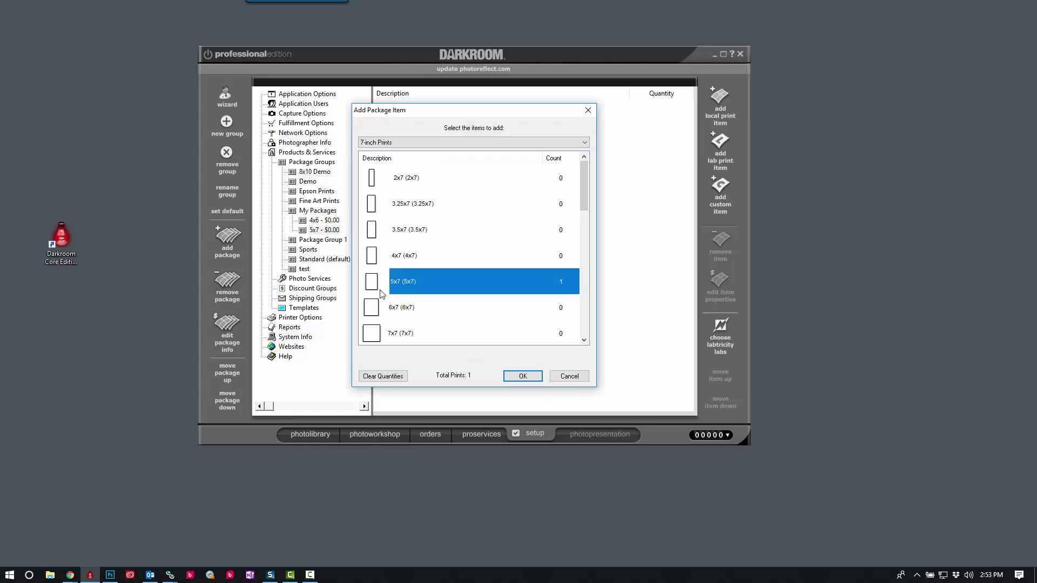
click(520, 377)
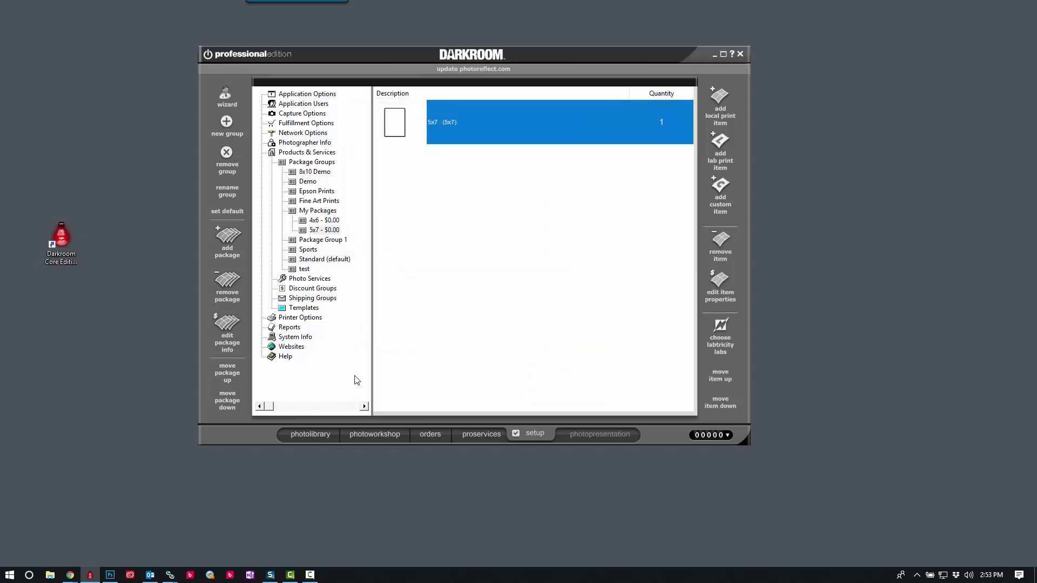
Step: Create a 'Digital File' package next to the 4x6 and 5x7 packages
click(226, 239)
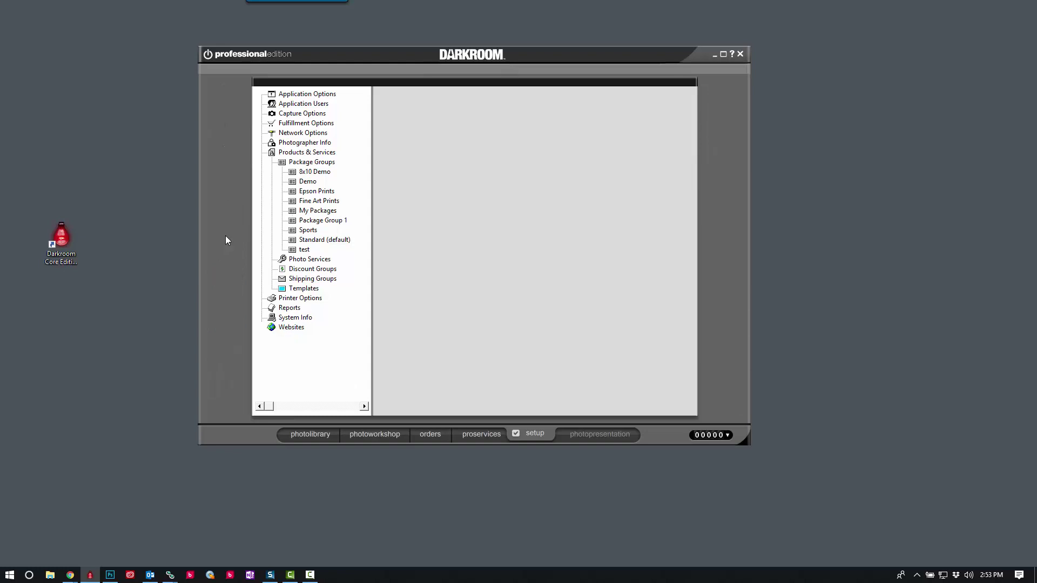
text(Digital File)
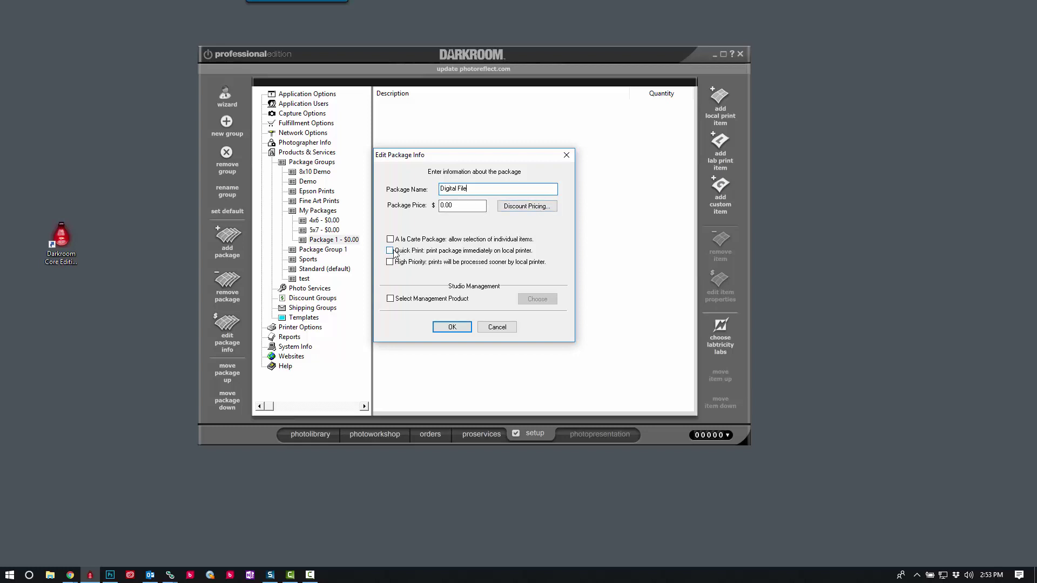
click(452, 327)
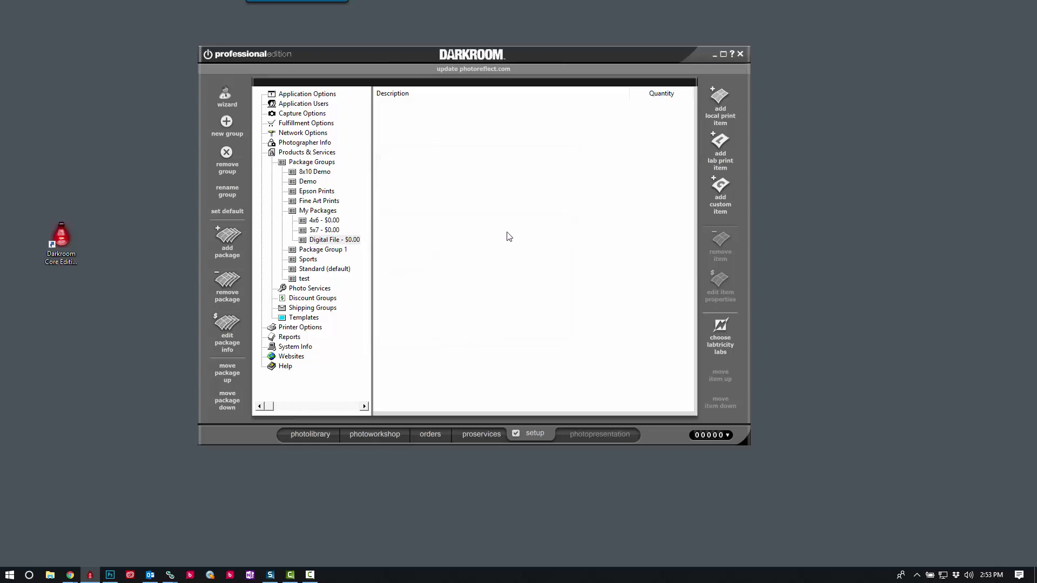
Step: Make a new empty folder called 'file' on the Windows desktop
right_click(793, 125)
mouse_move(846, 229)
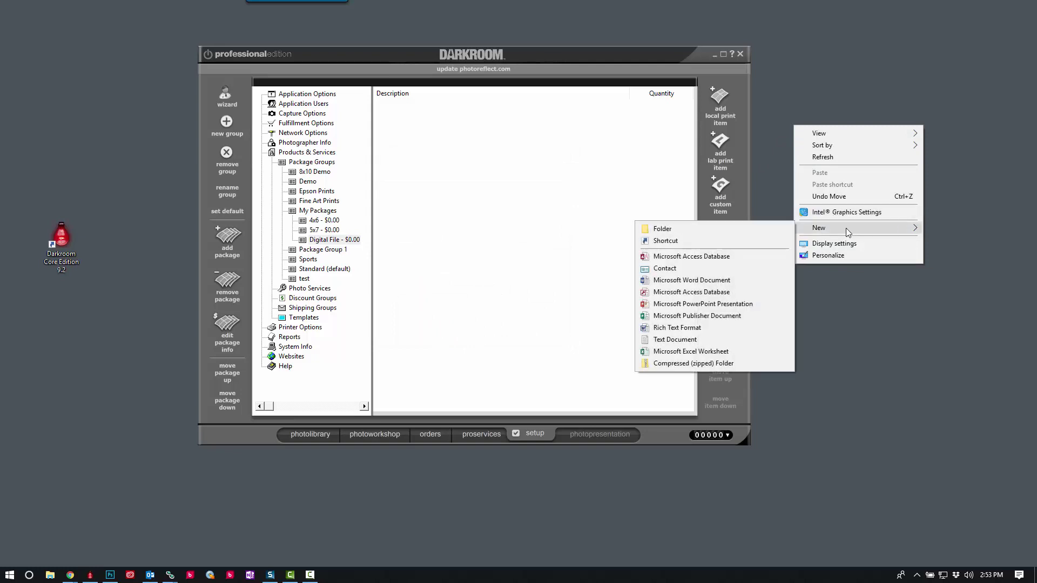
click(788, 228)
text(file)
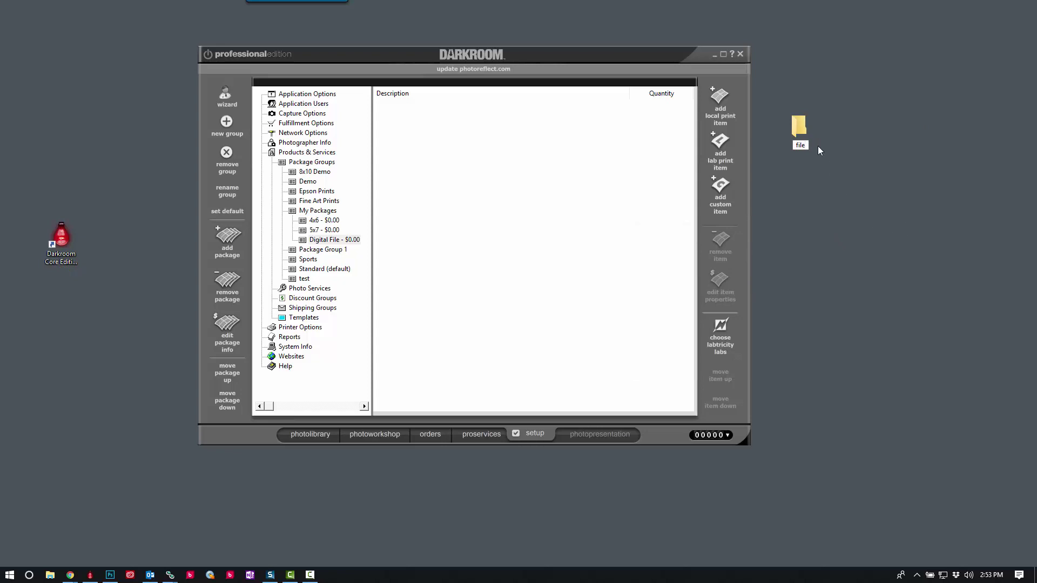
key(Return)
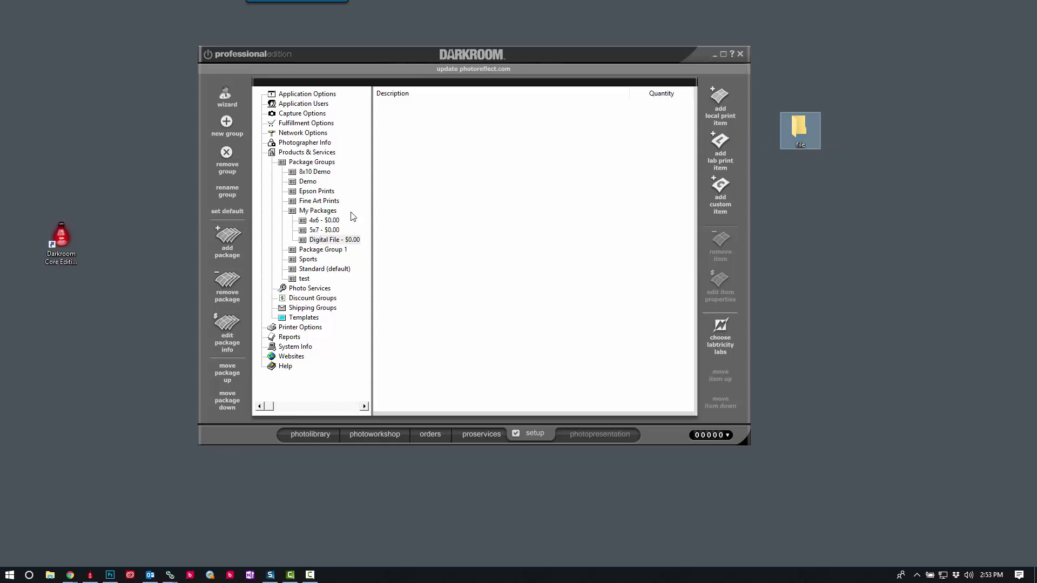
Step: Add one Digital Media item from Digital Delivery Products to the Digital File package
click(721, 93)
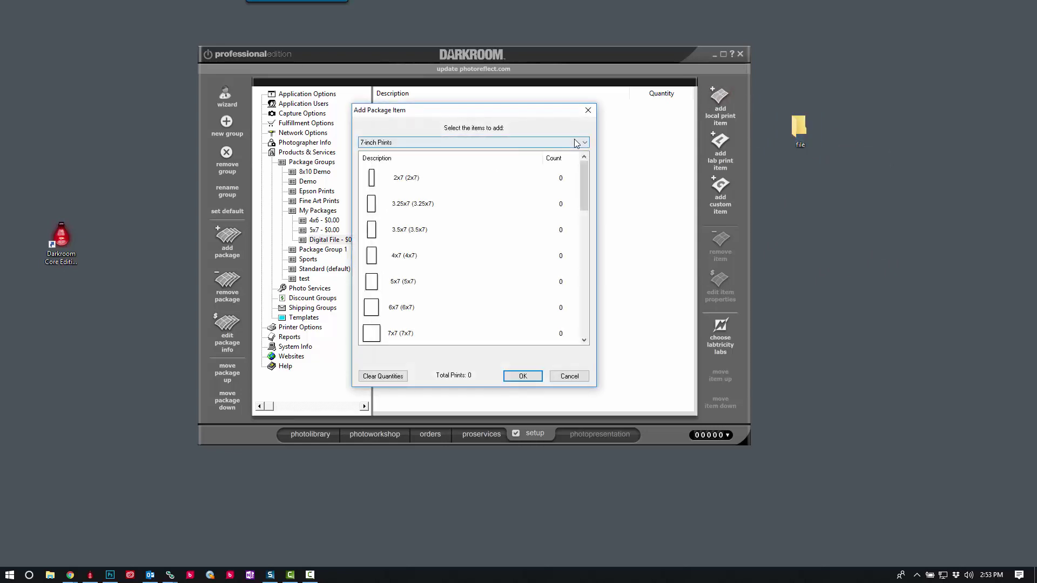
click(584, 143)
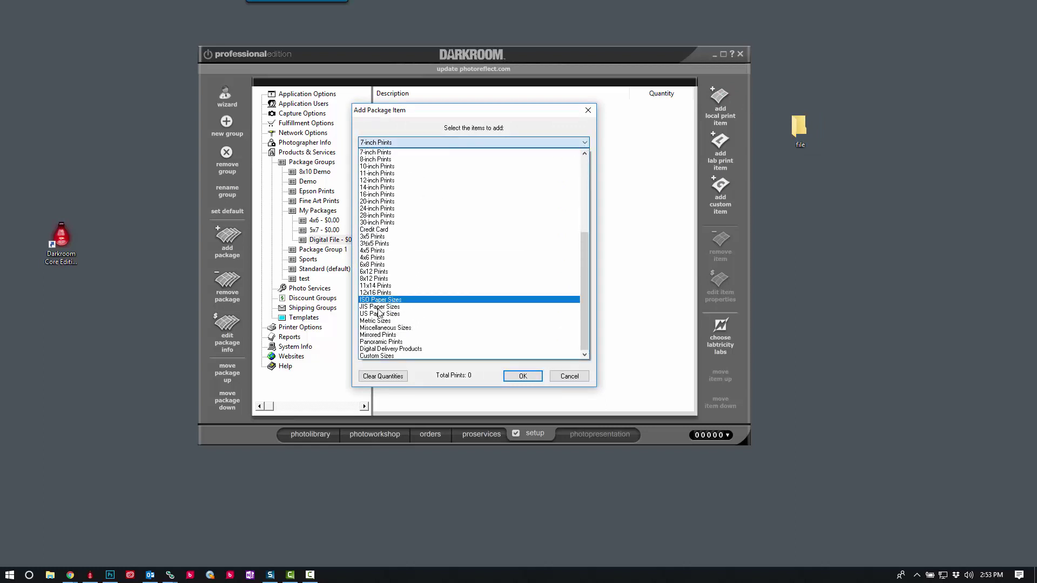
click(378, 349)
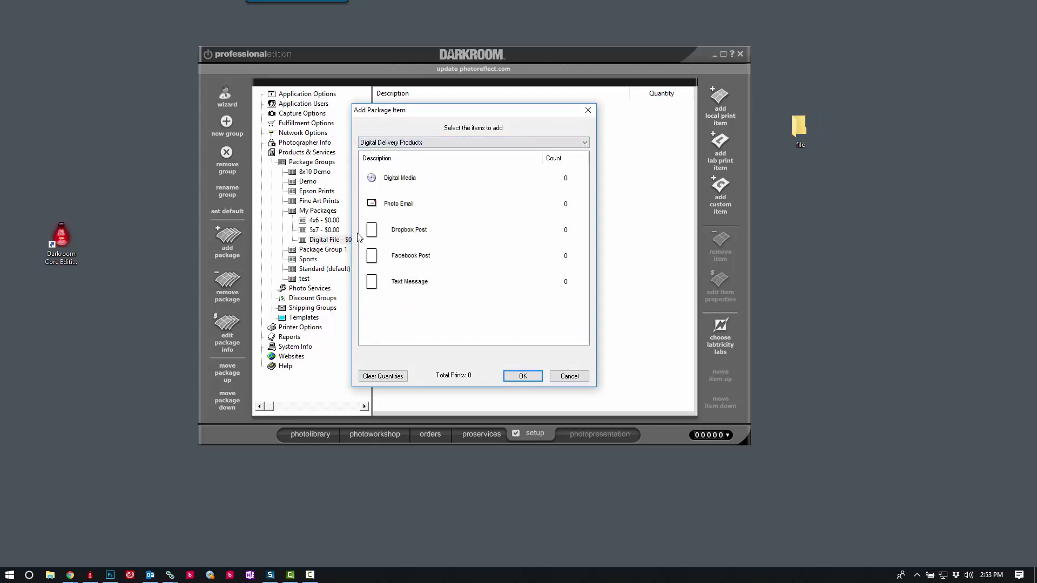
click(400, 177)
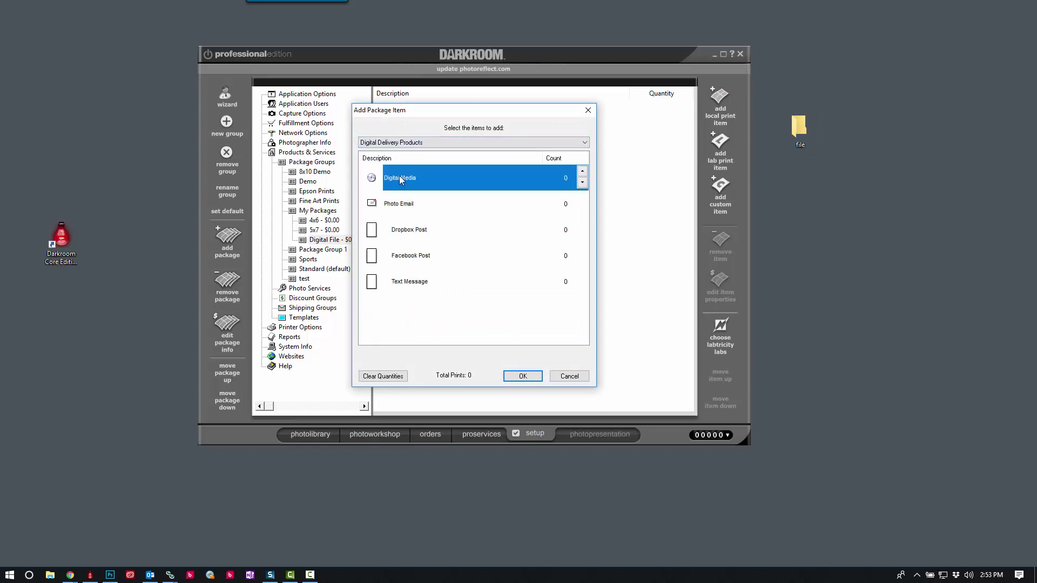
click(523, 376)
Step: Set the delivery folder to Desktop\file, clear the template path, and apply the settings
click(572, 119)
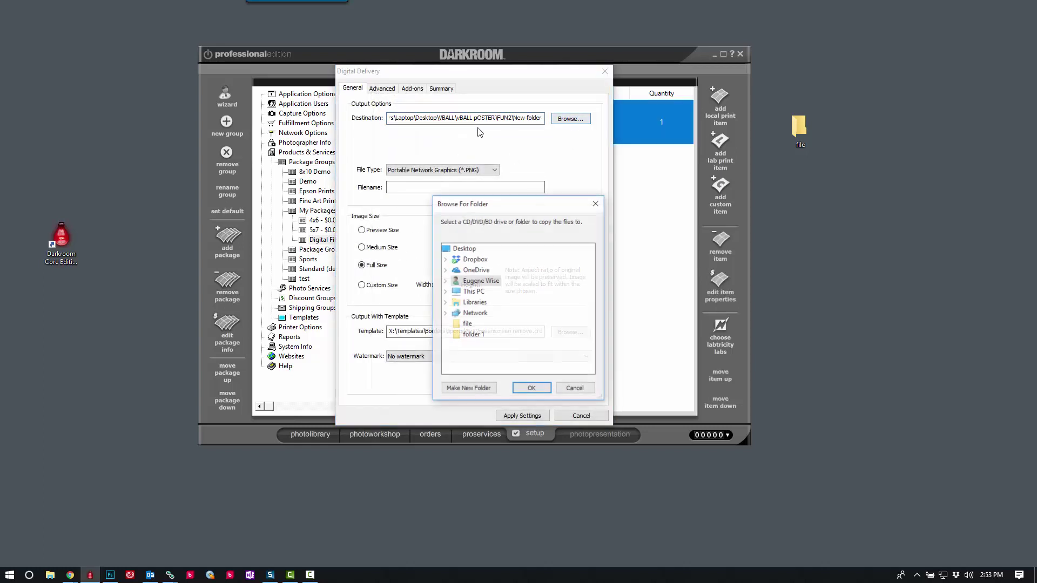
click(467, 324)
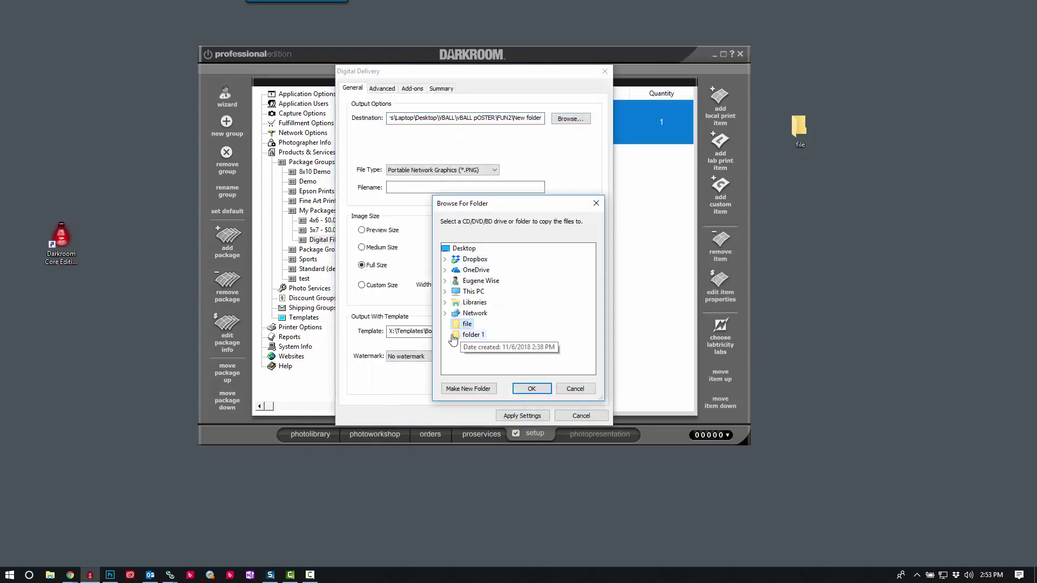
click(532, 390)
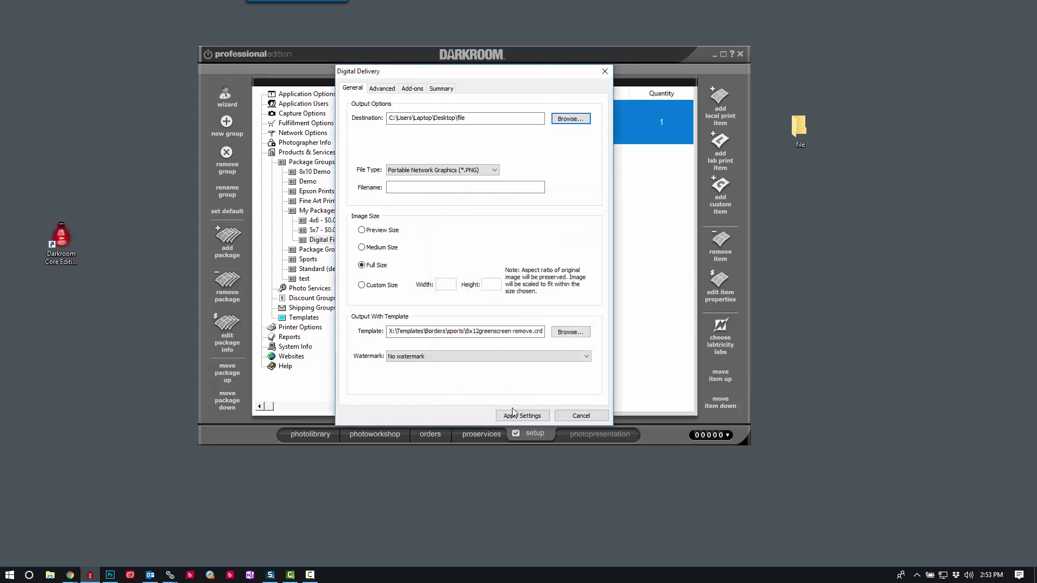
click(520, 331)
key(ctrl+a)
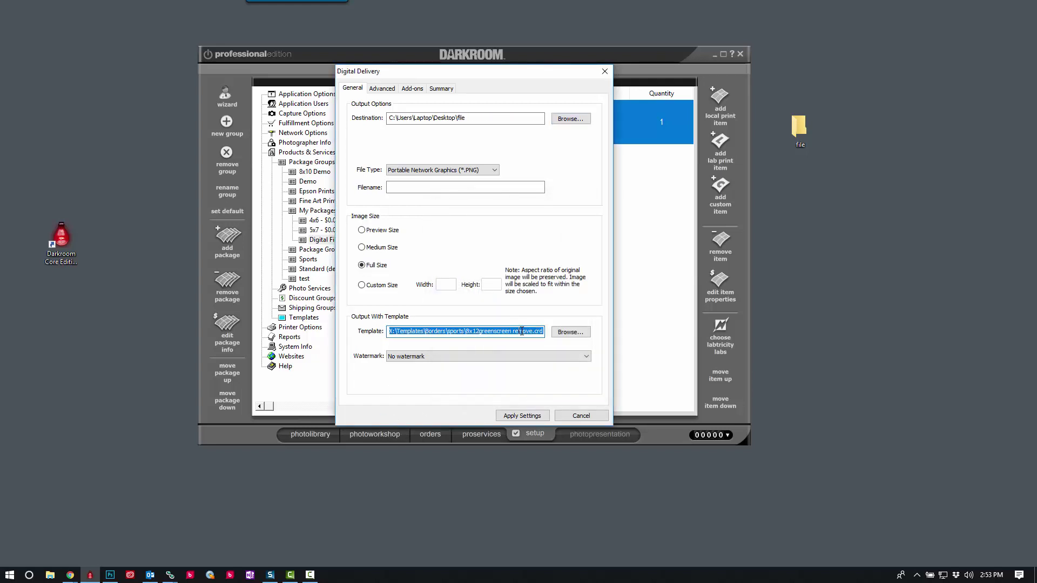
key(BackSpace)
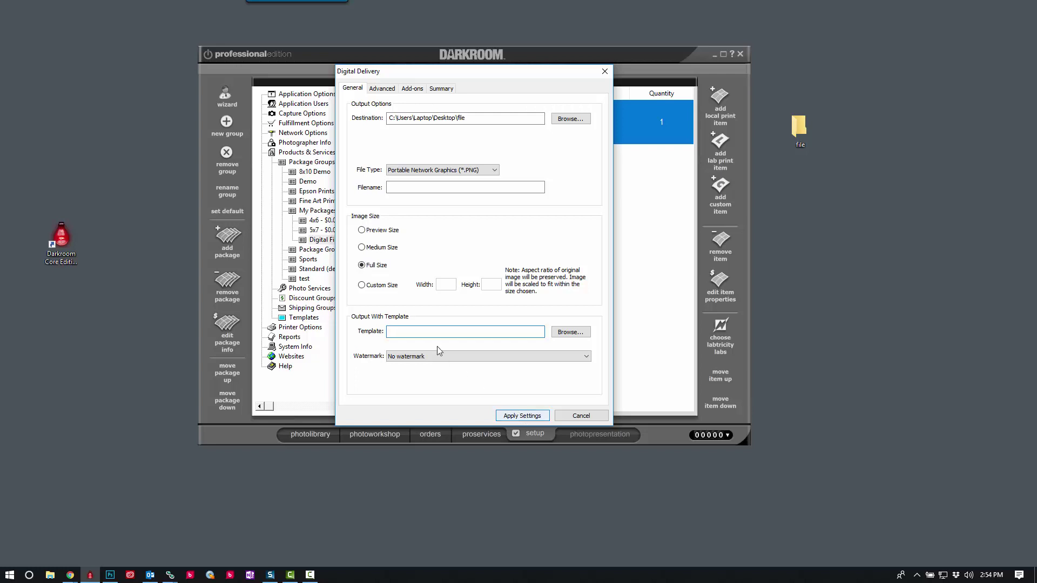
click(548, 415)
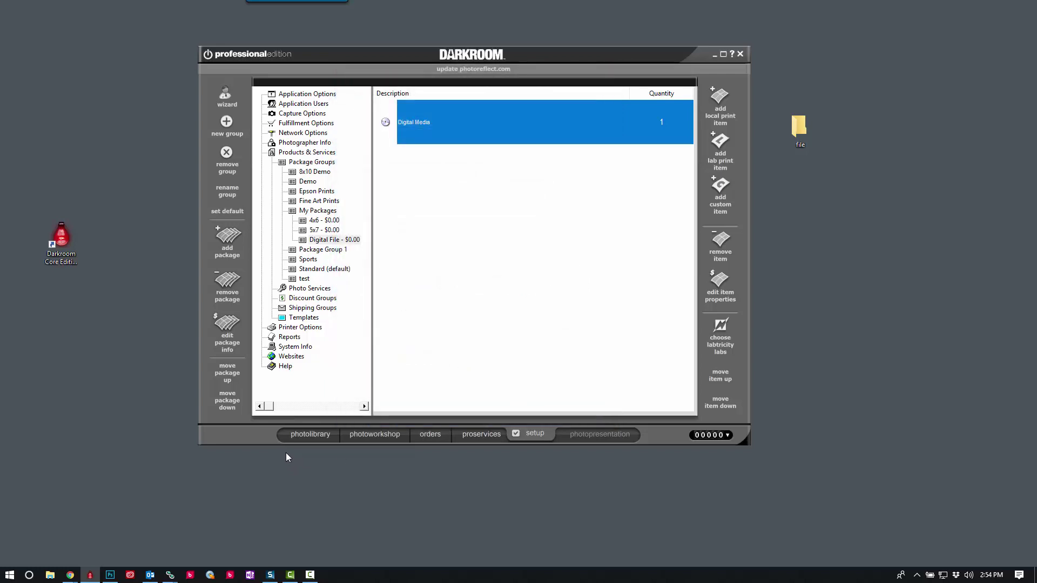
Step: In the photo library, change the default package group to My Packages
click(325, 434)
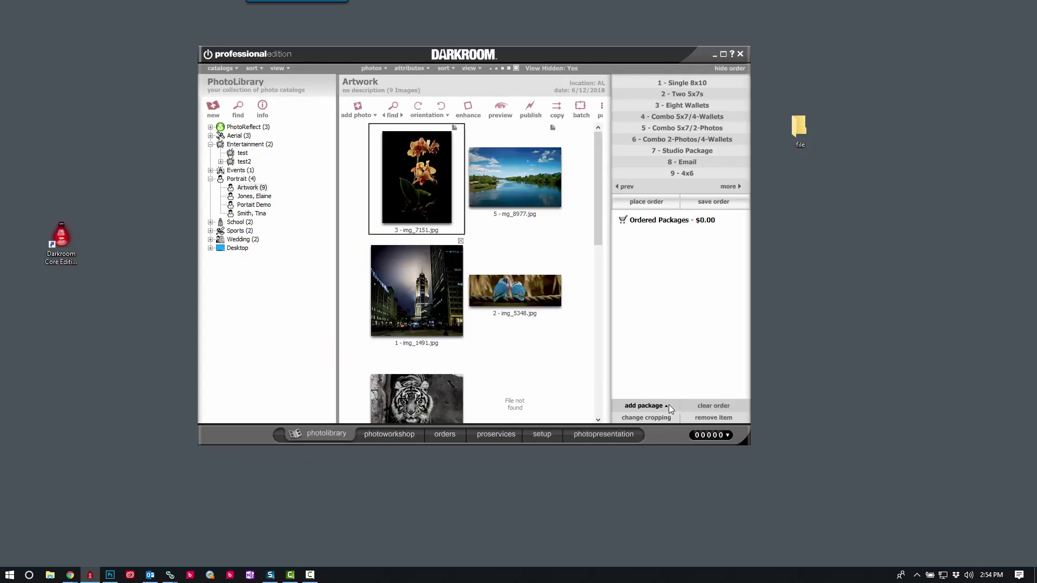
click(668, 405)
mouse_move(698, 392)
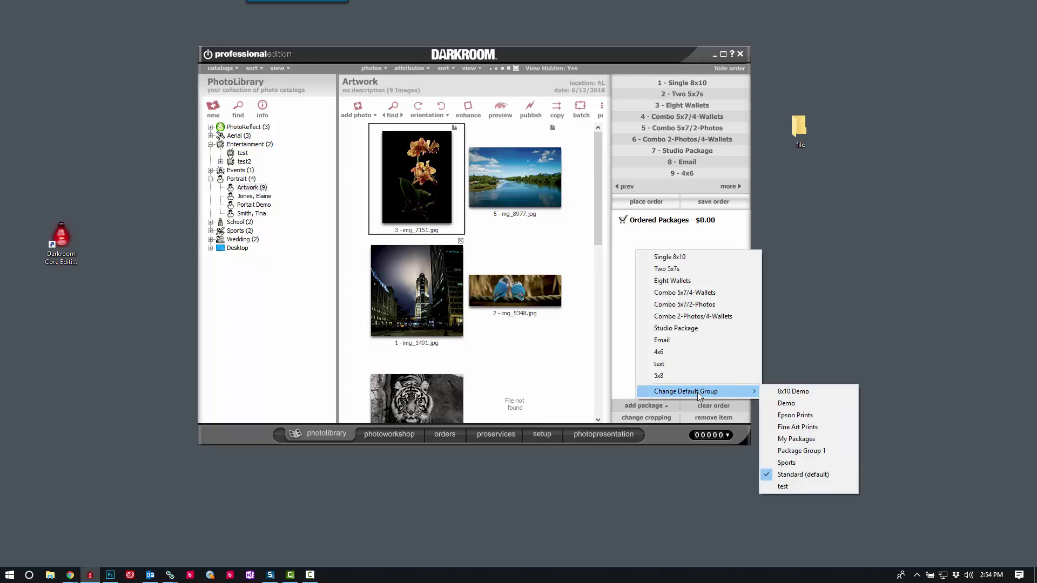
click(794, 439)
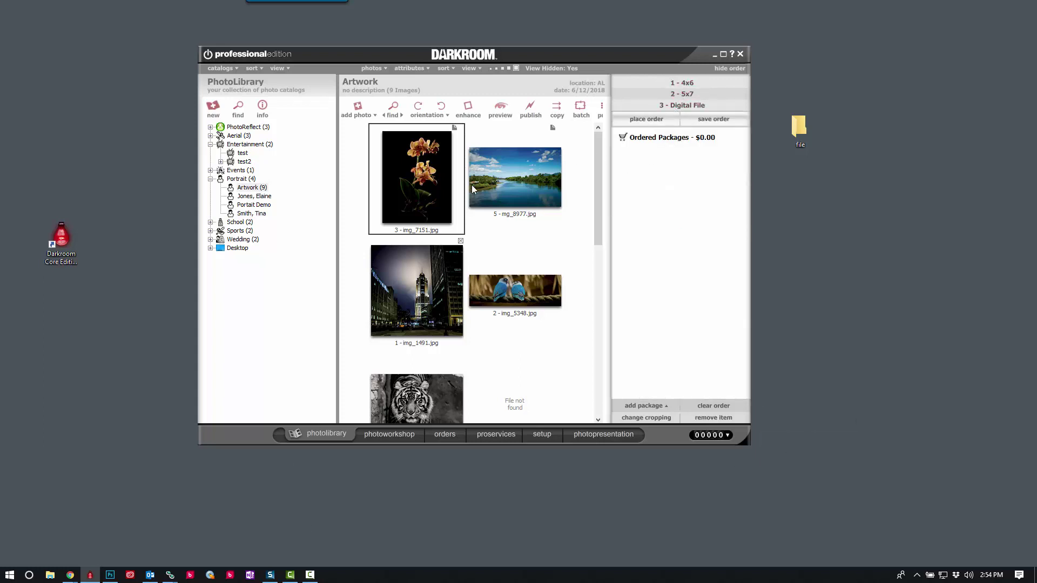
Step: Order the Digital File package for the flower photo and turn on automatic order printing
click(680, 107)
click(799, 124)
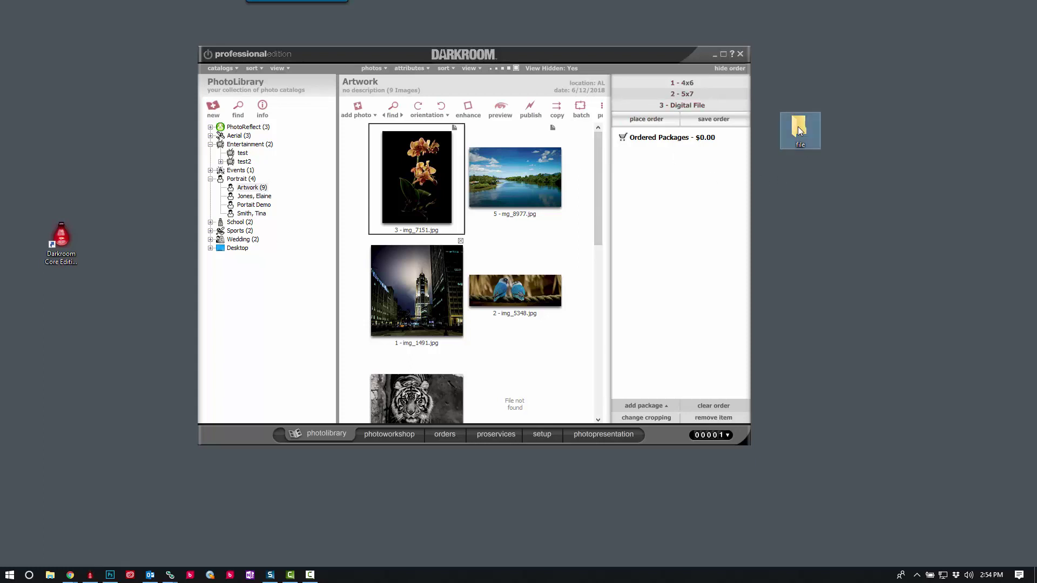
click(440, 434)
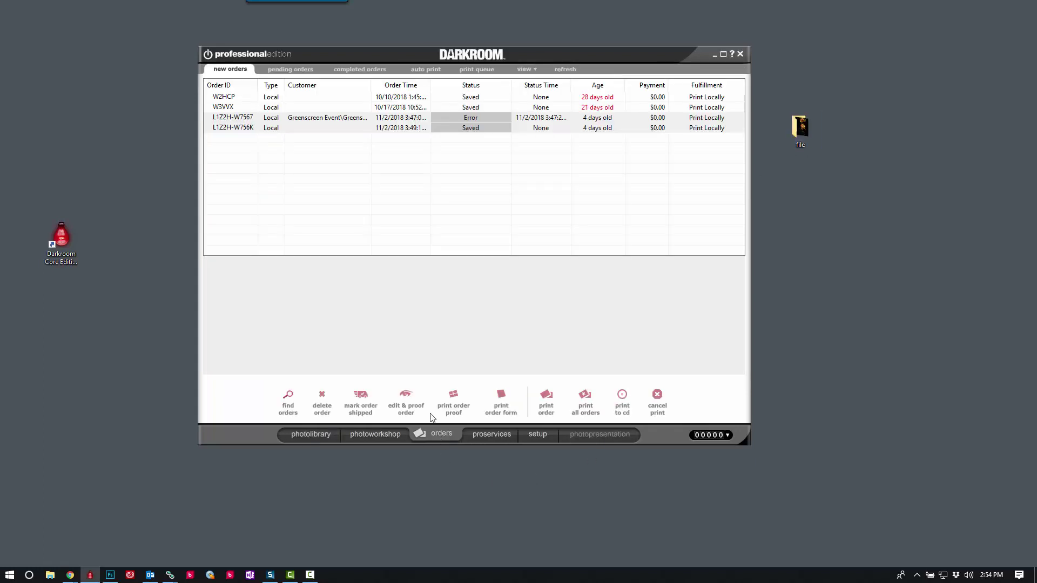
click(419, 72)
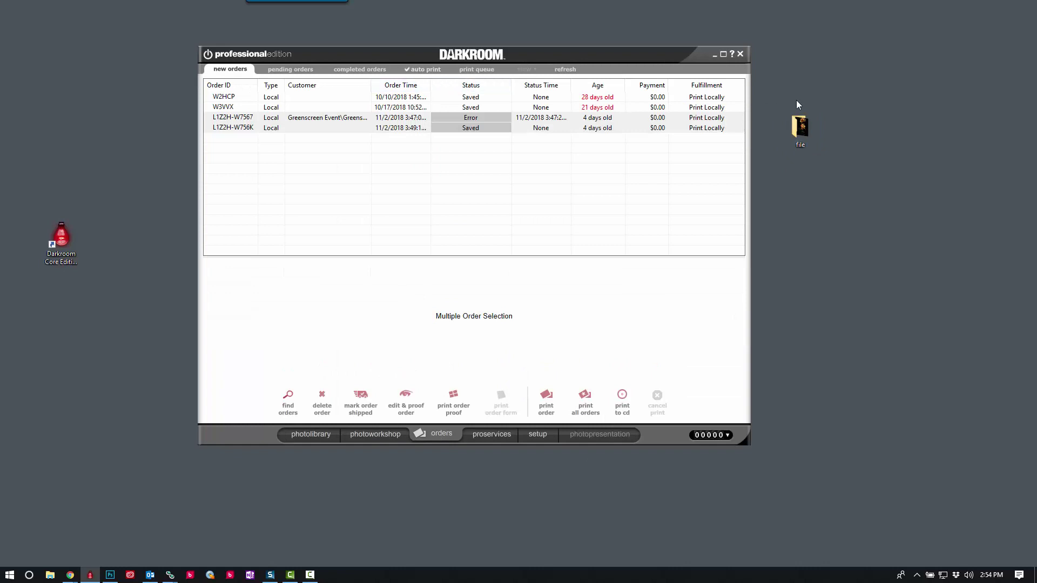
Step: Open the desktop file folder to verify img_7151.png, then return to the Darkroom orders view
click(800, 132)
double_click(798, 133)
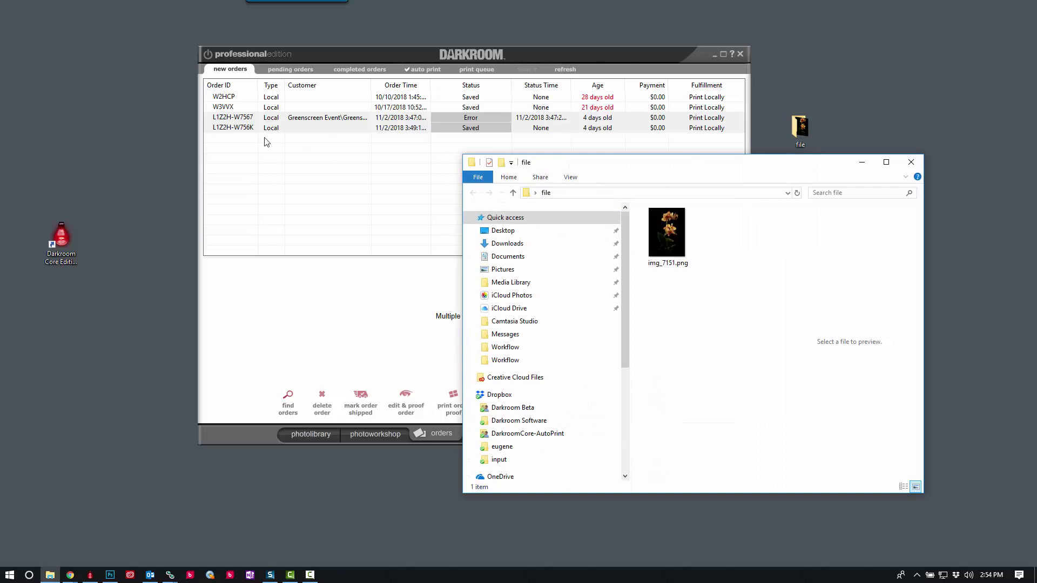
click(277, 99)
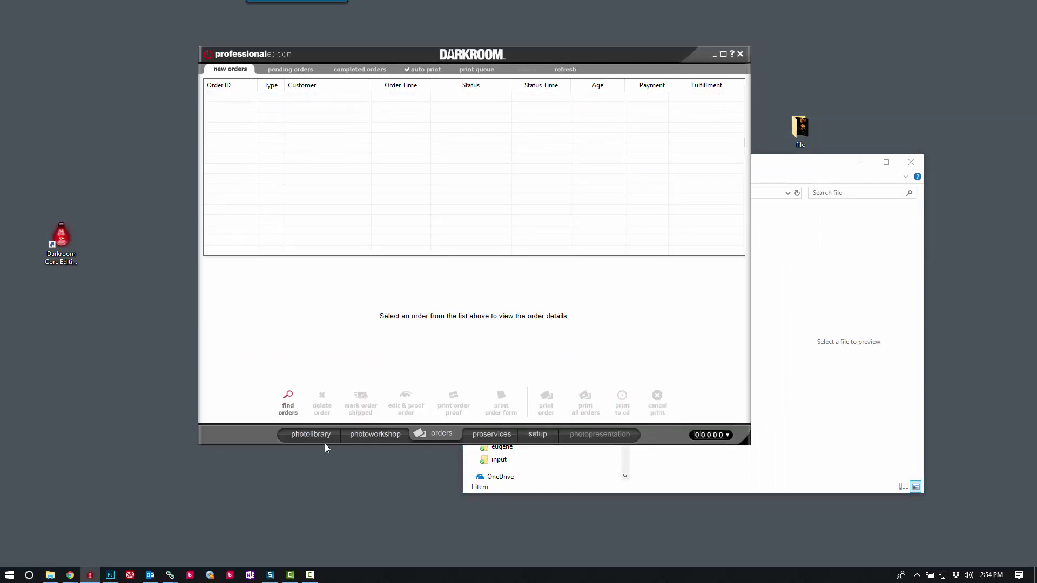
Step: Back in the photo library, order the Digital File package for the river photo img_8977
click(315, 433)
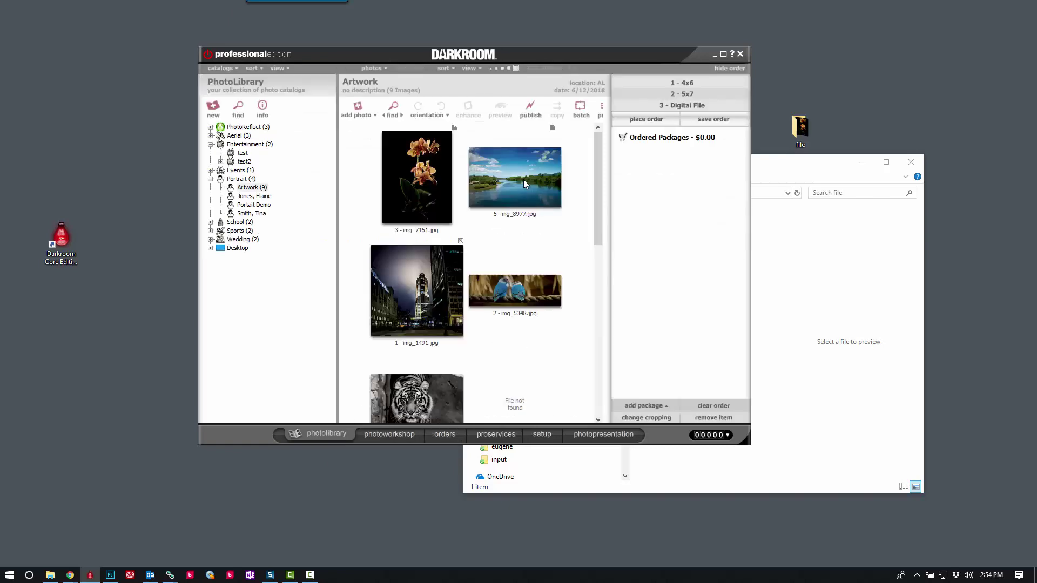
drag(764, 165, 875, 198)
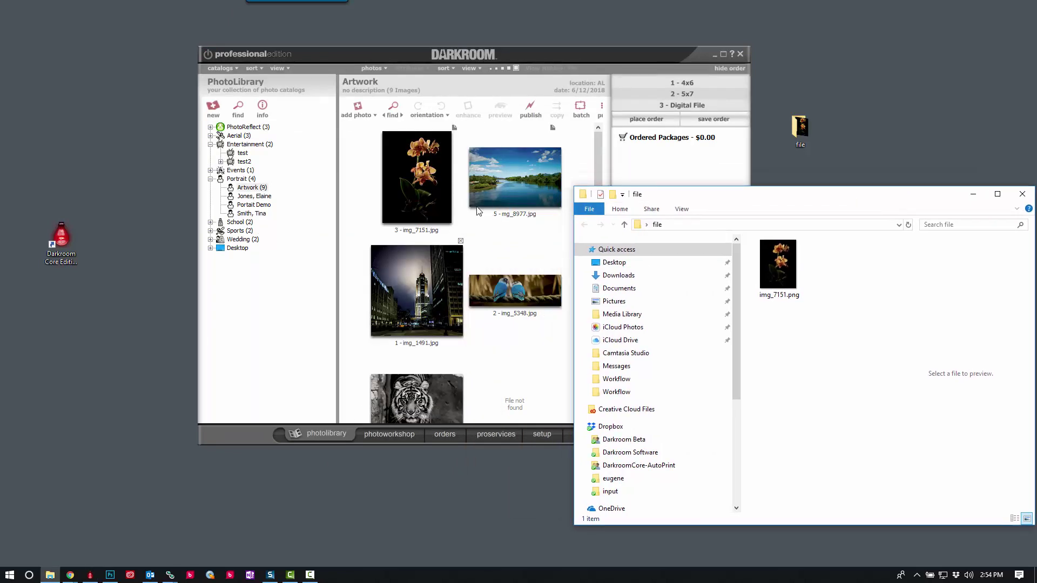
click(530, 181)
click(688, 106)
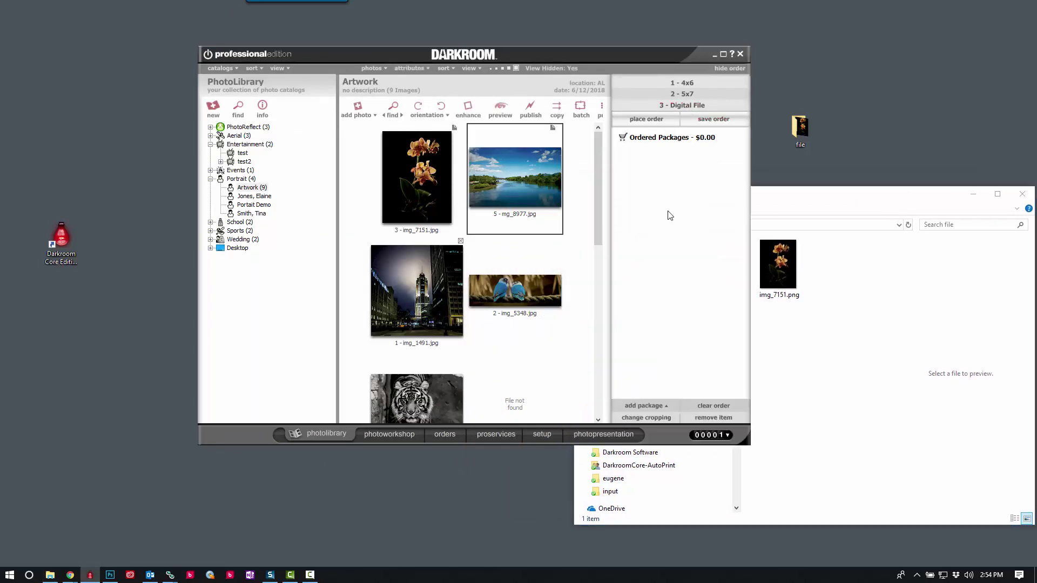